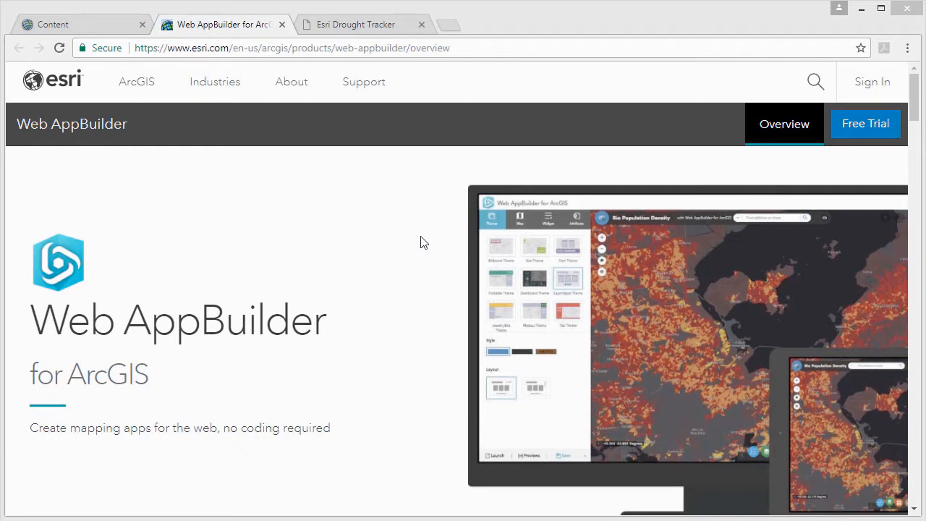
- Look through the Web AppBuilder overview page down to the four app-building steps, and switch to the Esri Drought Tracker page
{"action": "scroll", "coordinate": [424, 242], "scroll_direction": "down", "scroll_amount": 2}
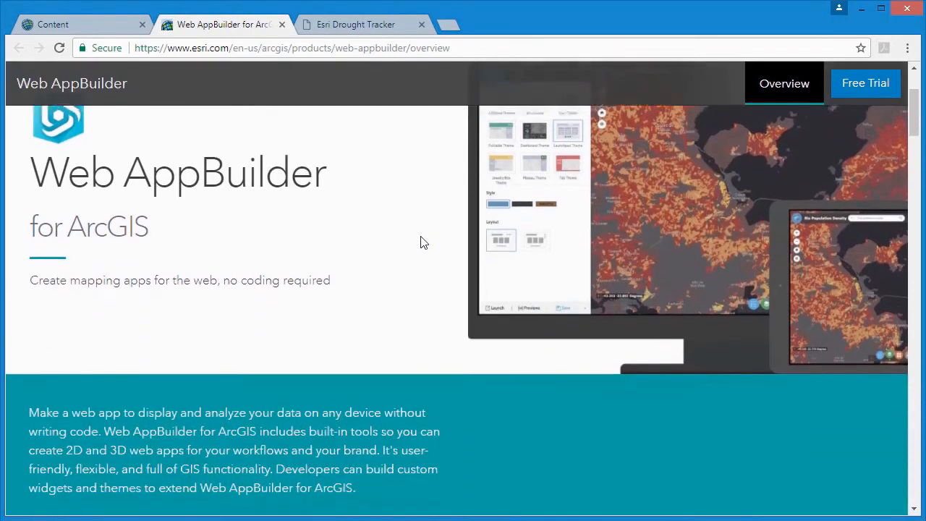
{"action": "scroll", "coordinate": [421, 237], "scroll_direction": "down", "scroll_amount": 6}
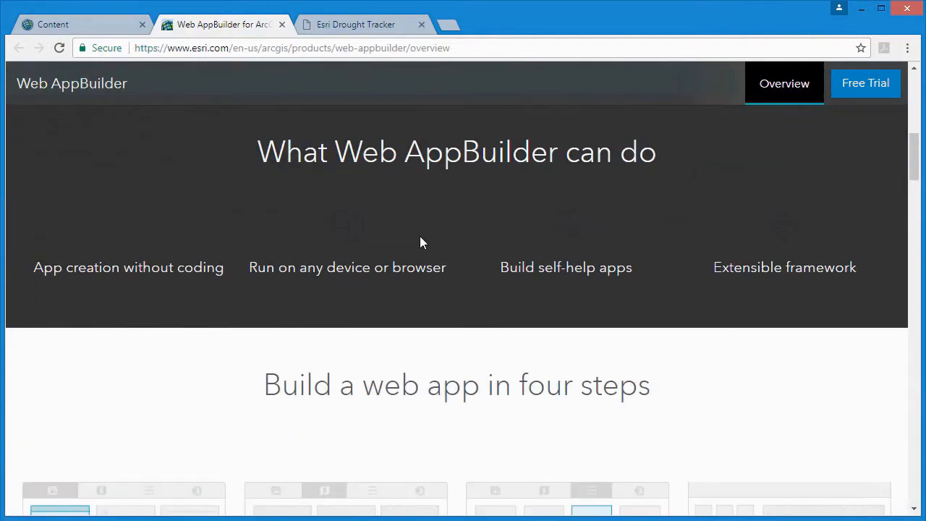
{"action": "scroll", "coordinate": [419, 239], "scroll_direction": "down", "scroll_amount": 4}
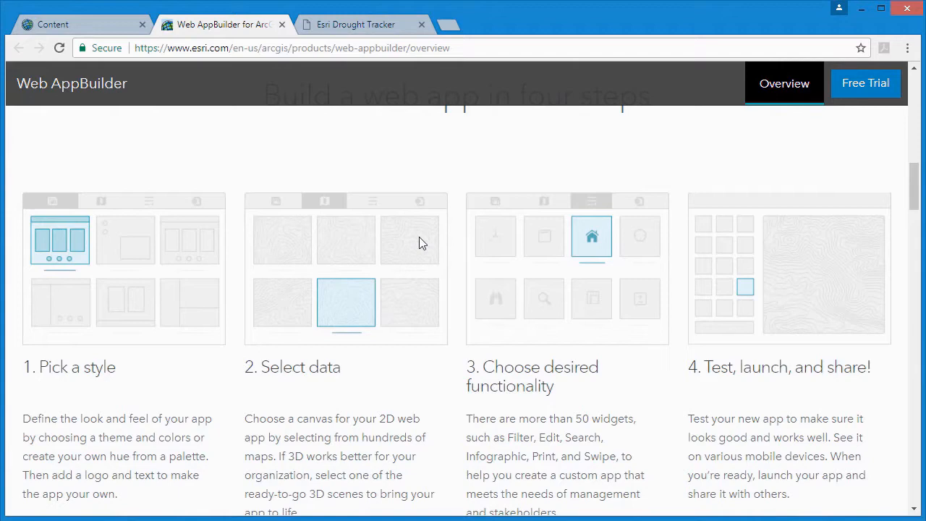
{"action": "left_click", "coordinate": [379, 29]}
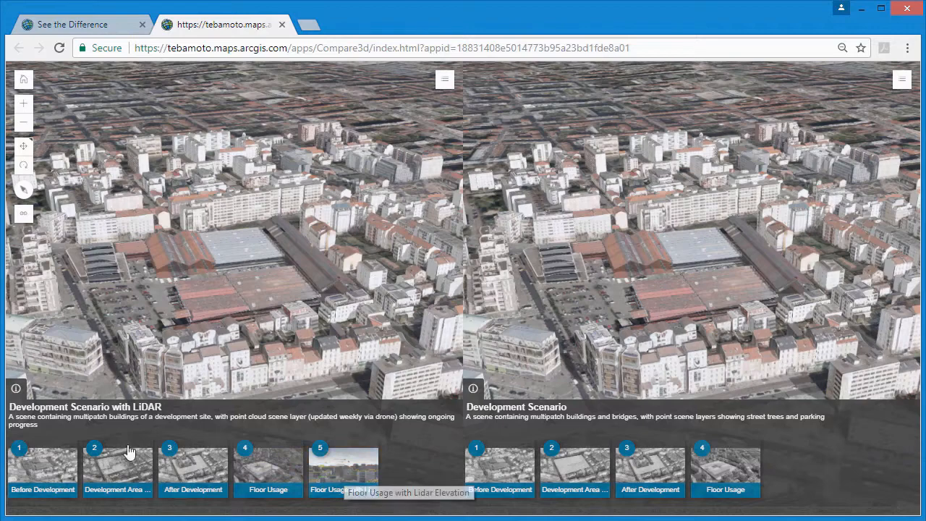
- Compare the two development scenes side by side using the Development Area, After Development and Floor Usage slides, rotating the linked views
{"action": "left_click", "coordinate": [112, 470]}
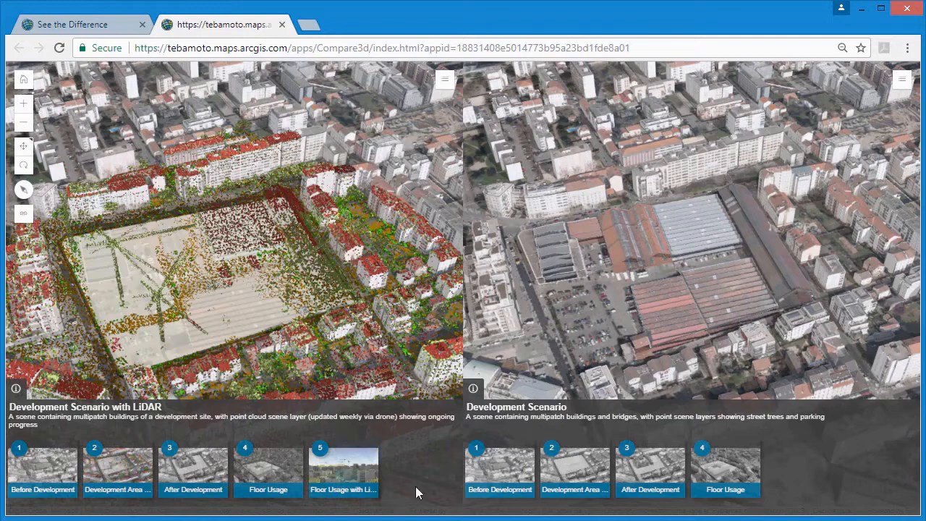
{"action": "left_click", "coordinate": [584, 475]}
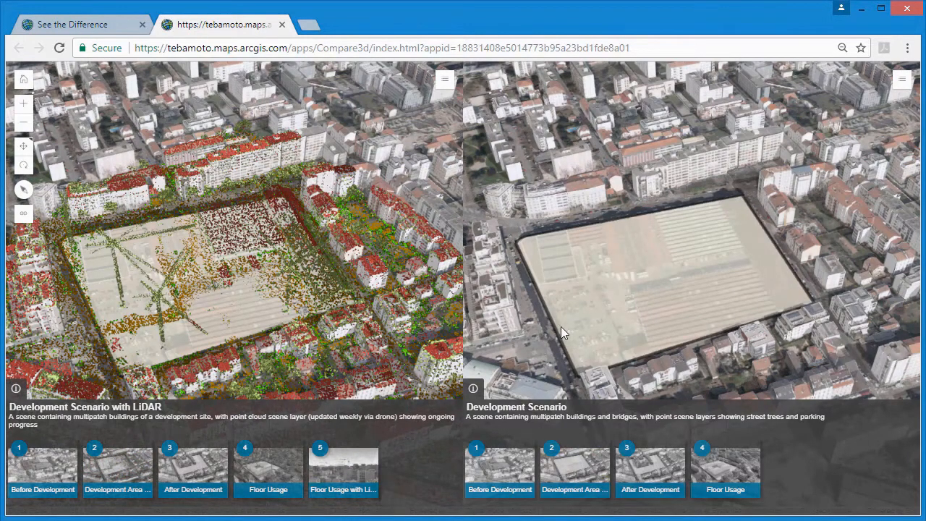
{"action": "left_click_drag", "start_coordinate": [561, 327], "coordinate": [670, 321]}
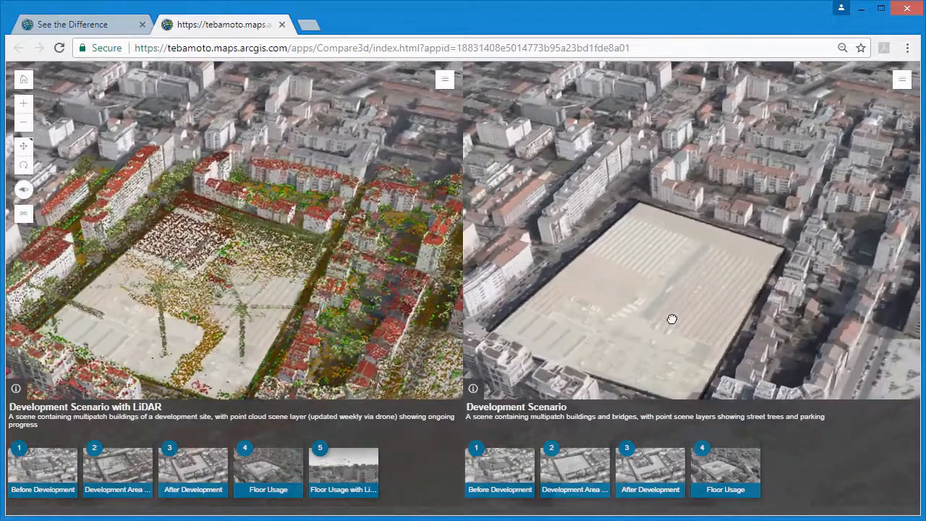
{"action": "left_click", "coordinate": [642, 468]}
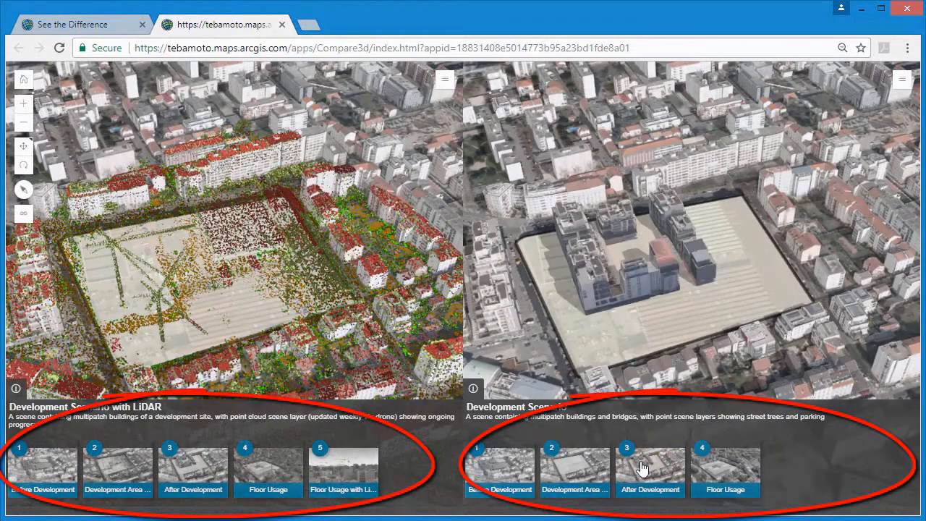
{"action": "left_click", "coordinate": [284, 466]}
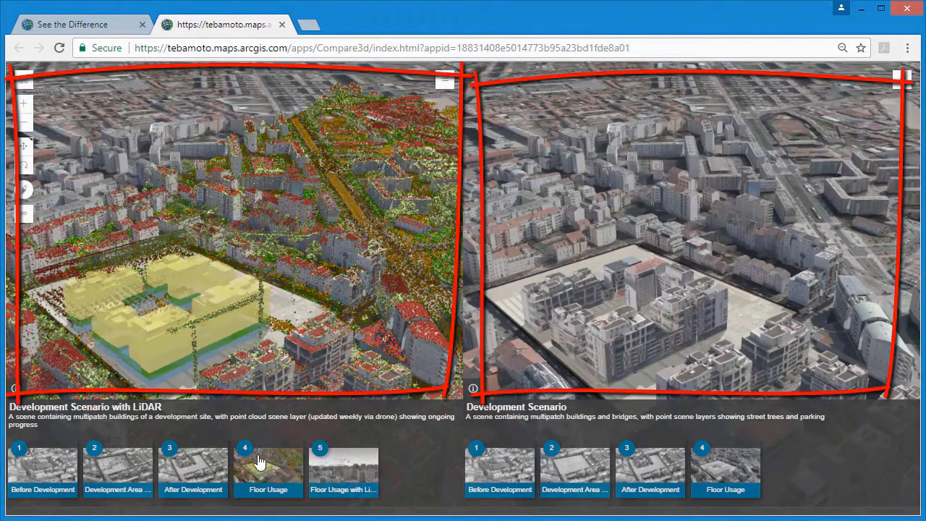
{"action": "left_click_drag", "start_coordinate": [190, 376], "coordinate": [326, 363]}
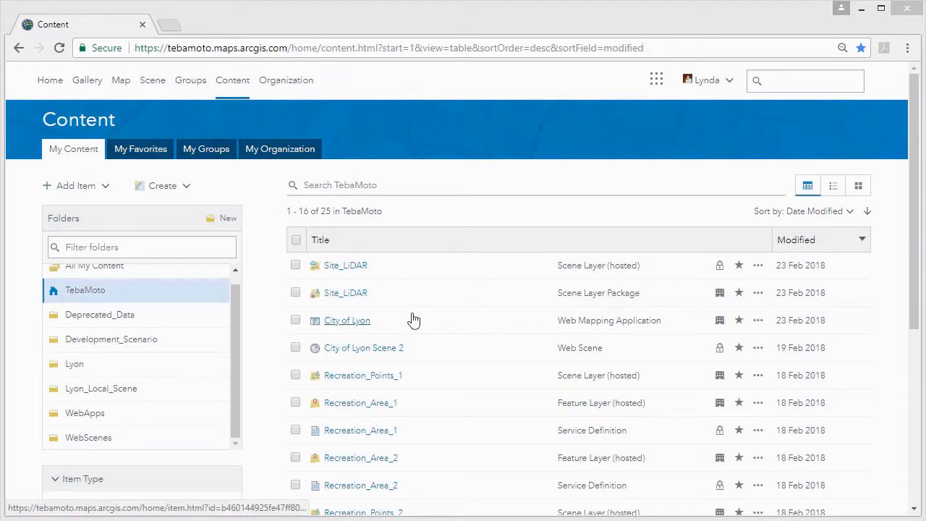
- Start a web app from the Development Scenario with LiDAR scene in the WebScenes folder, using the Compare Scenes template
{"action": "left_click", "coordinate": [88, 439]}
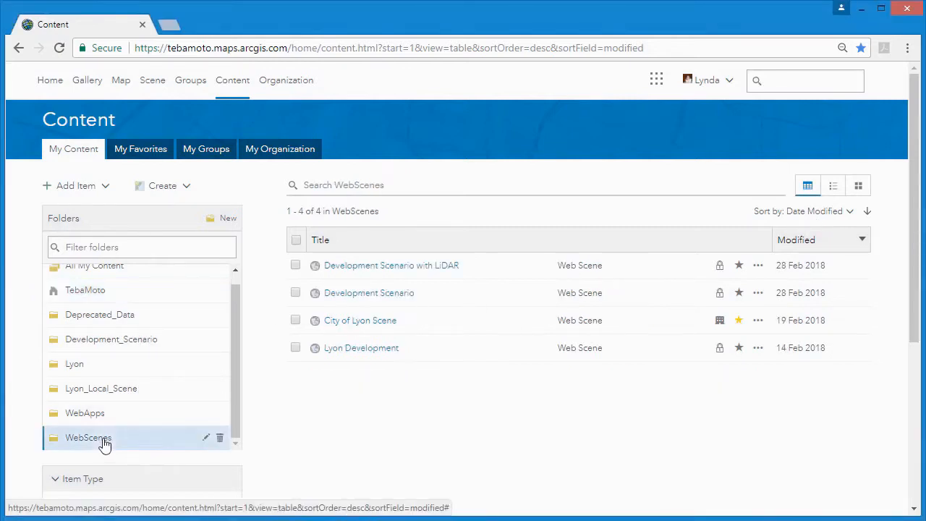
{"action": "left_click", "coordinate": [387, 268]}
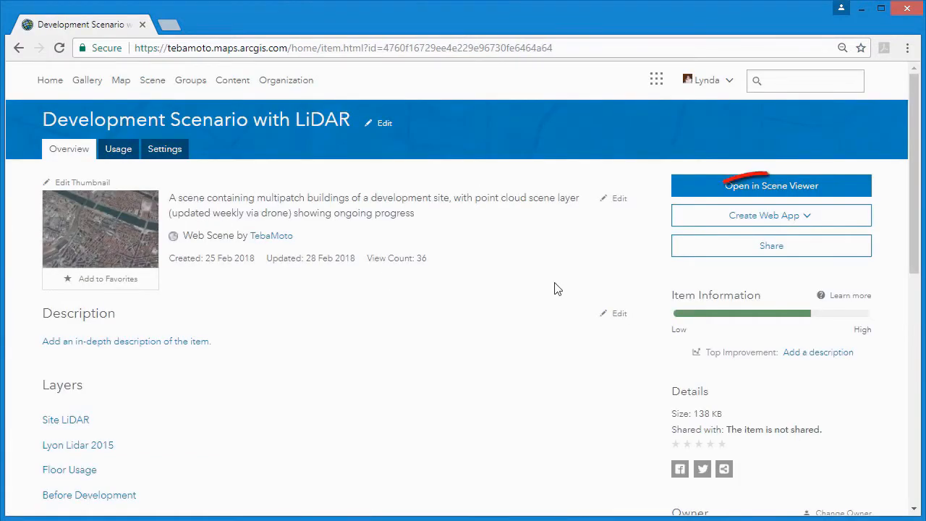
{"action": "left_click", "coordinate": [817, 217]}
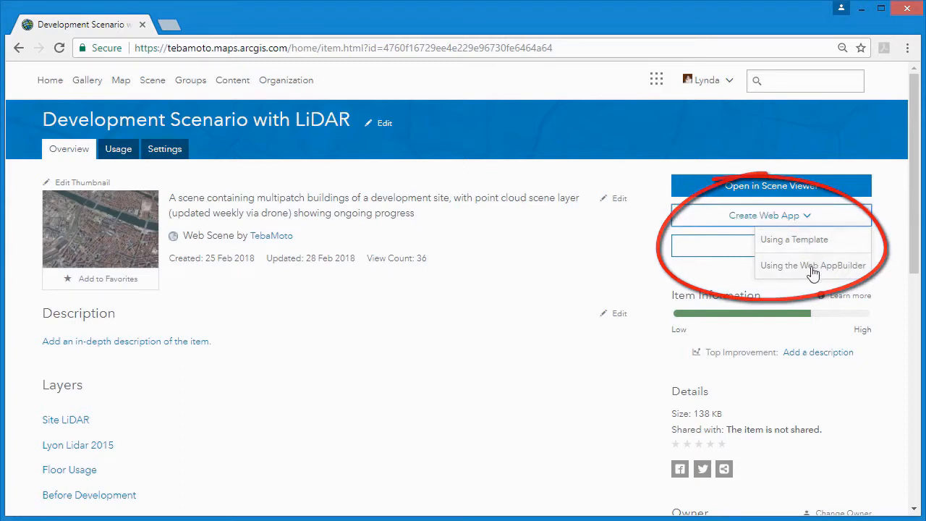
{"action": "left_click", "coordinate": [812, 244]}
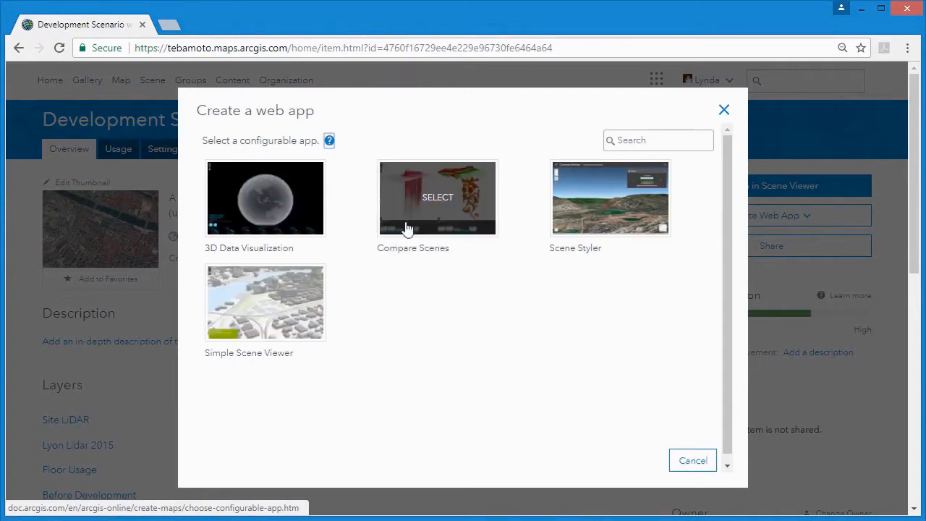
{"action": "left_click", "coordinate": [425, 207]}
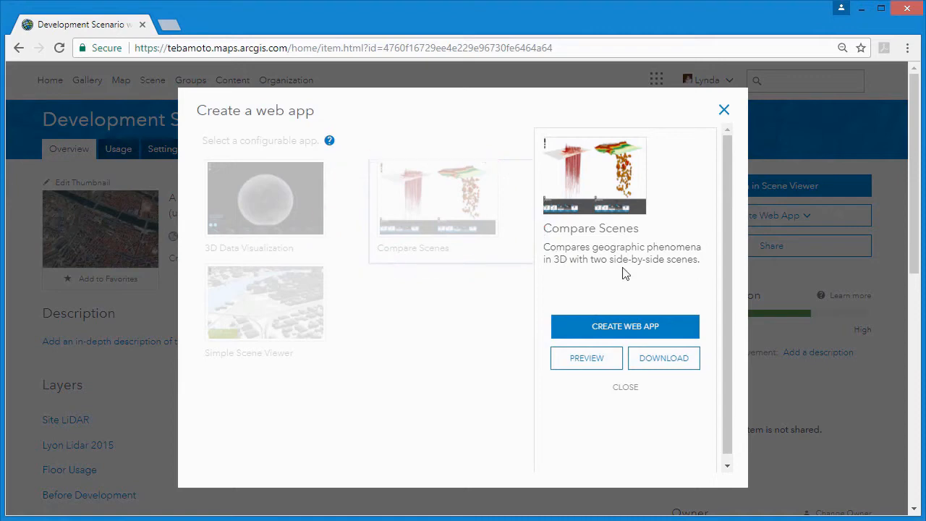
{"action": "left_click", "coordinate": [625, 327]}
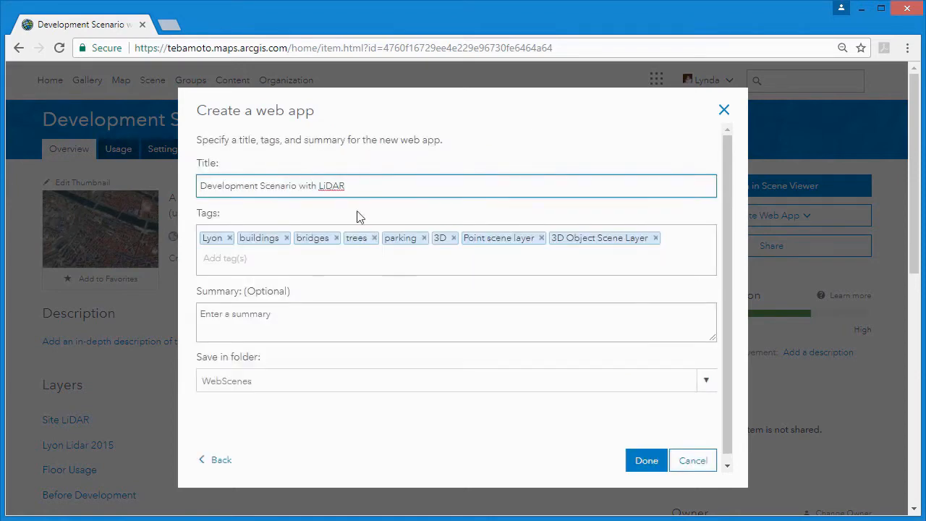
- Title the new web app "See the Difference" and add the tag "Lidar"
{"action": "left_click_drag", "start_coordinate": [372, 184], "coordinate": [200, 187]}
{"action": "type", "text": "See the Difference"}
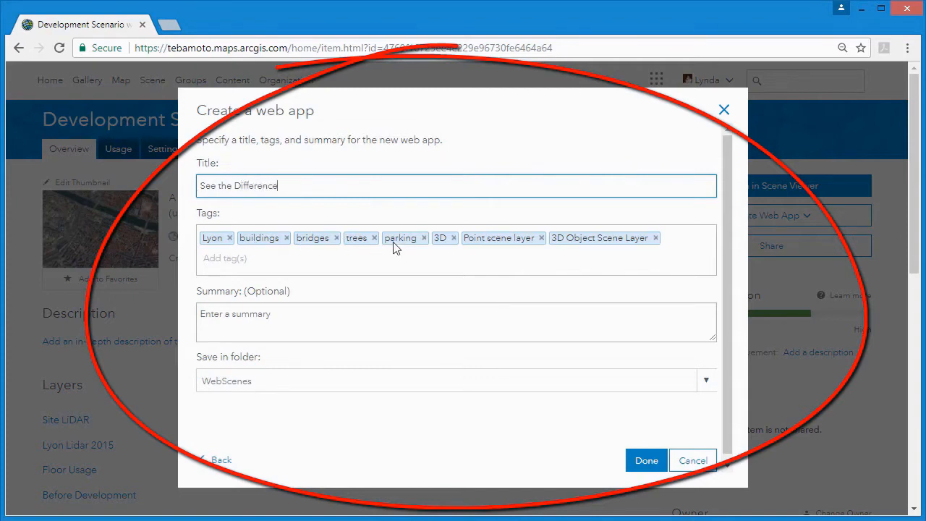
{"action": "left_click", "coordinate": [250, 257]}
{"action": "type", "text": "Lidar"}
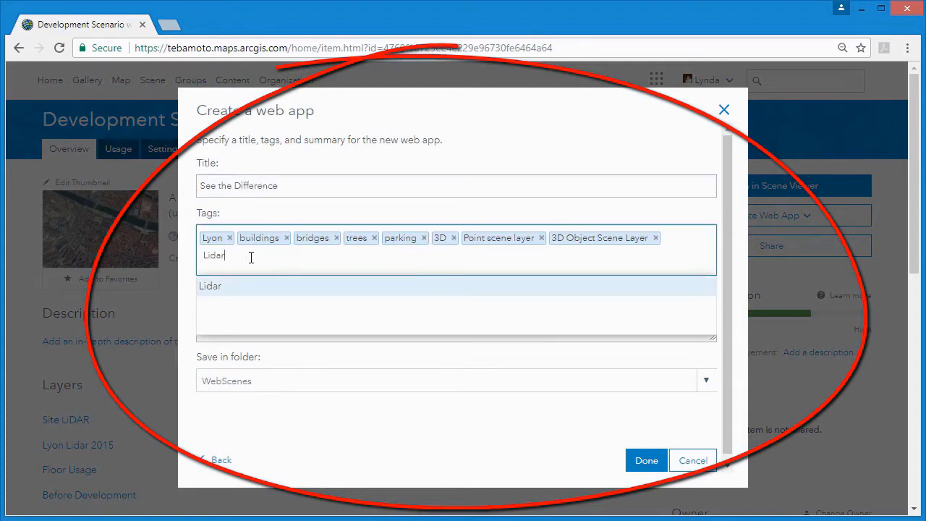
{"action": "left_click", "coordinate": [246, 285]}
- Enter the summary "See the difference between what's going on now, and what the development will look like when it's finished" and create the app in folder WebApps
{"action": "left_click", "coordinate": [242, 314]}
{"action": "type", "text": "See the difference between what's going on now, and what the development will look like when it's finished"}
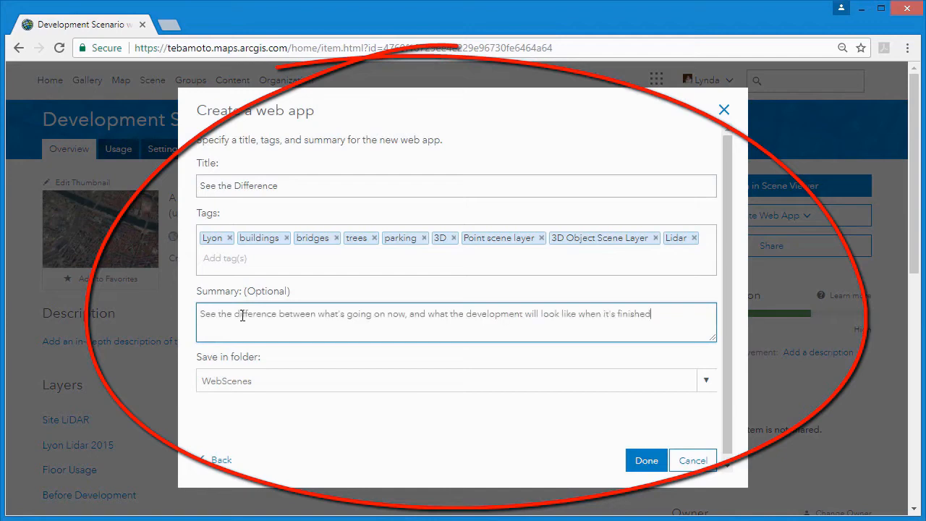
{"action": "left_click", "coordinate": [703, 383]}
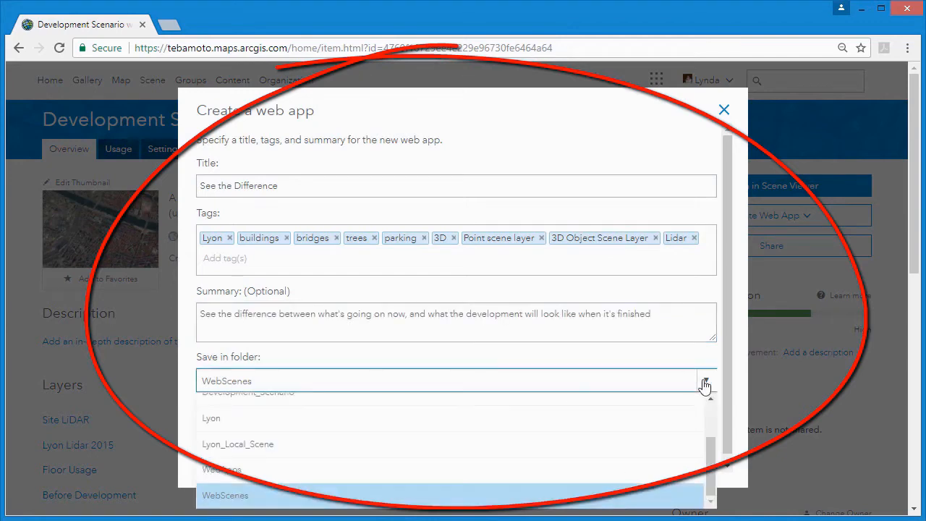
{"action": "left_click", "coordinate": [284, 470]}
{"action": "left_click", "coordinate": [650, 461]}
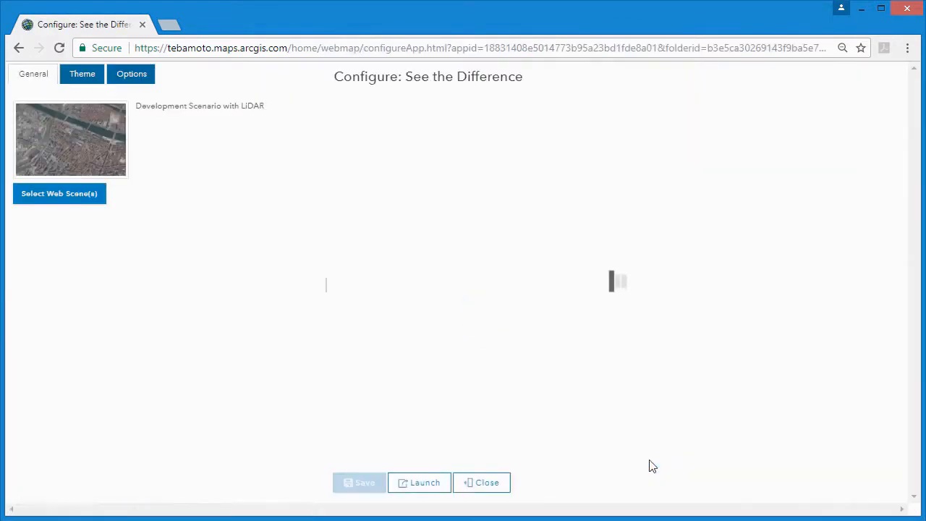
- Choose Development Scenario with LiDAR and Development Scenario as the app's two web scenes to compare
{"action": "left_click_drag", "start_coordinate": [326, 284], "coordinate": [165, 275]}
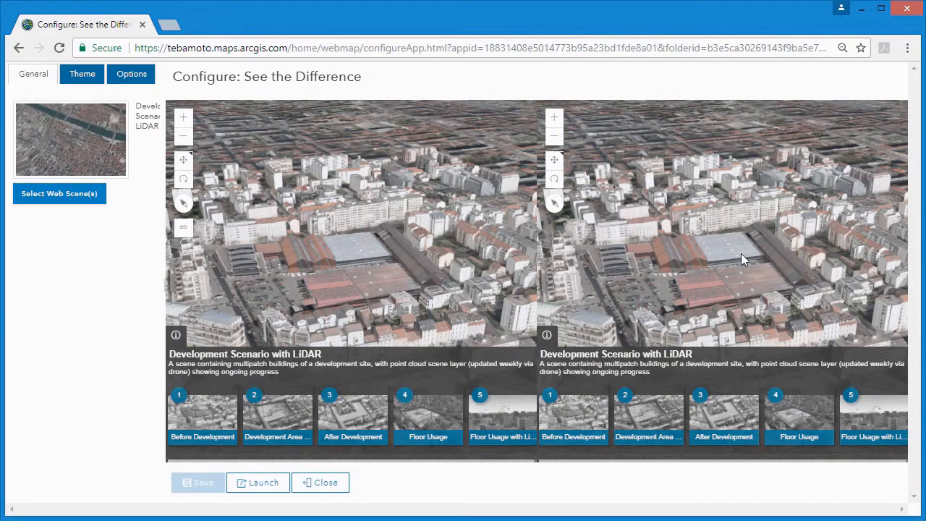
{"action": "left_click", "coordinate": [54, 194]}
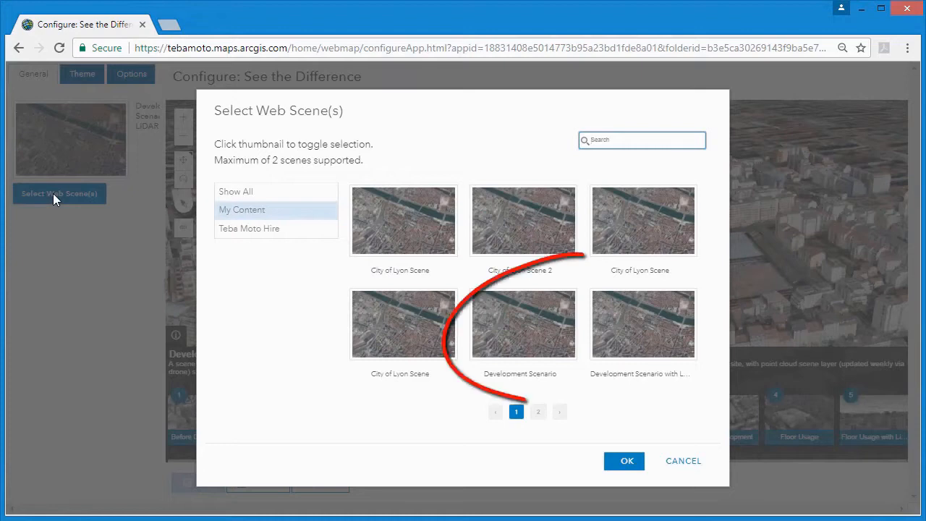
{"action": "left_click", "coordinate": [622, 327]}
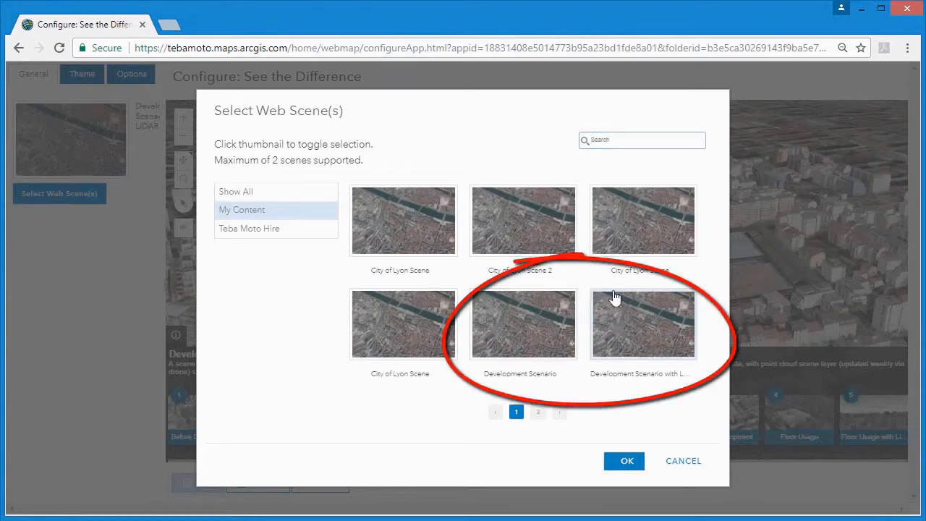
{"action": "left_click", "coordinate": [544, 318]}
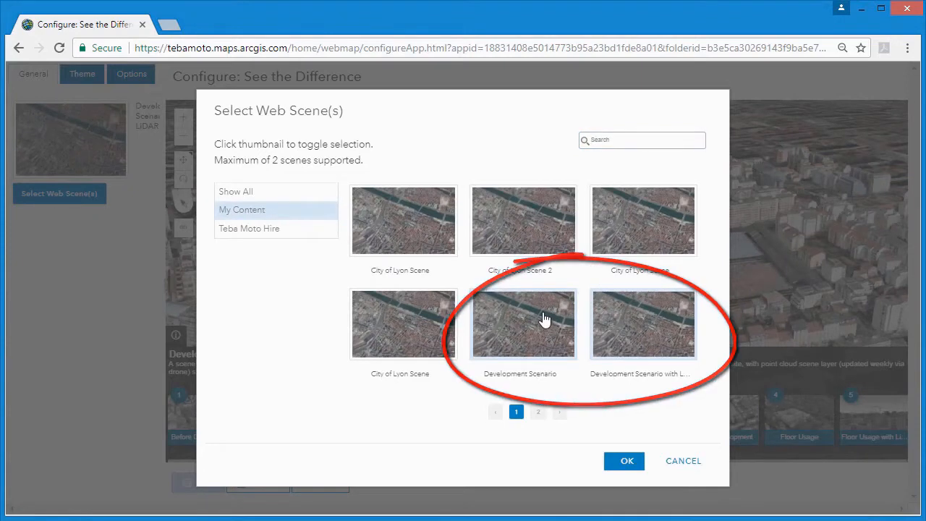
{"action": "left_click", "coordinate": [618, 463]}
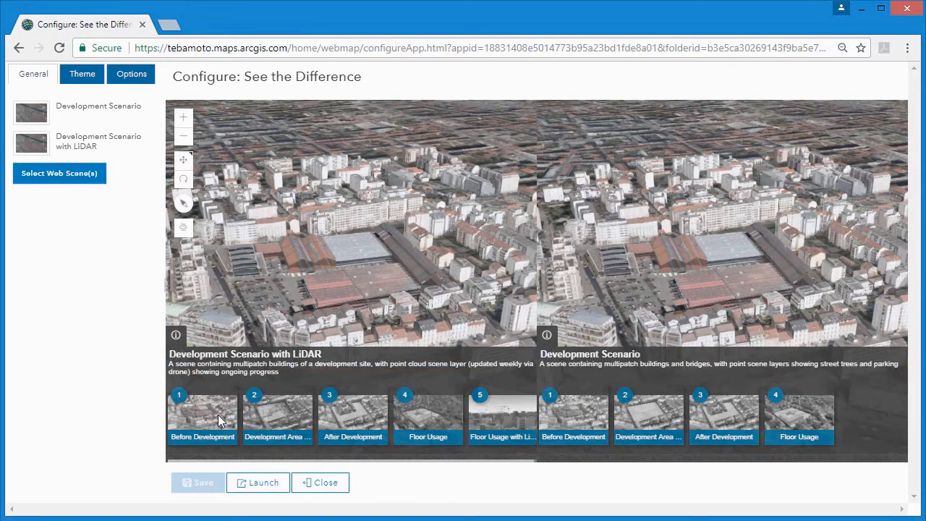
- Preview the After Development slide in the LiDAR scene and Floor Usage in the other scene, and review the theme color settings
{"action": "left_click", "coordinate": [353, 422]}
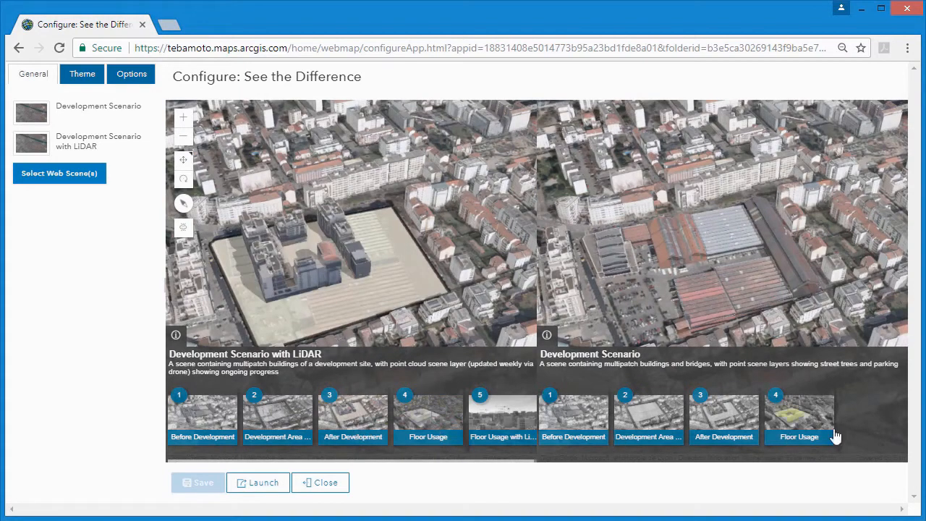
{"action": "left_click", "coordinate": [810, 427]}
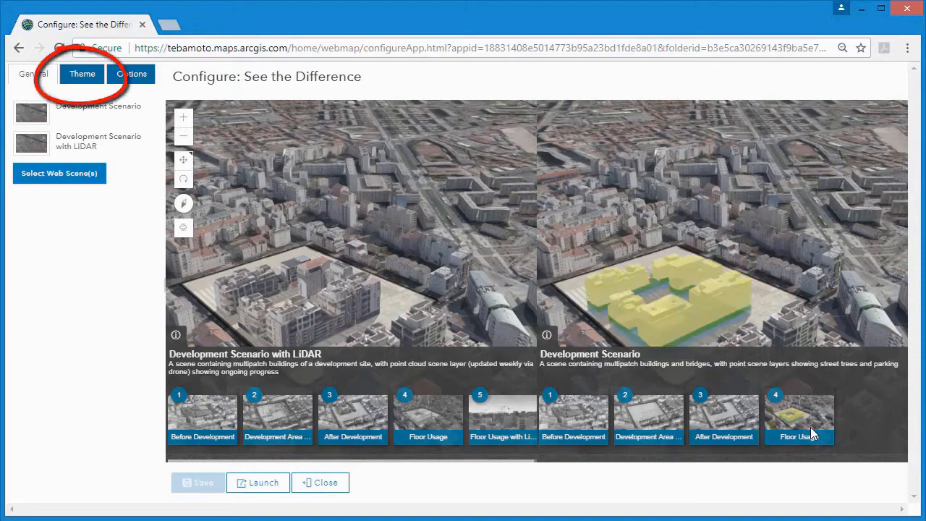
{"action": "left_click", "coordinate": [80, 75]}
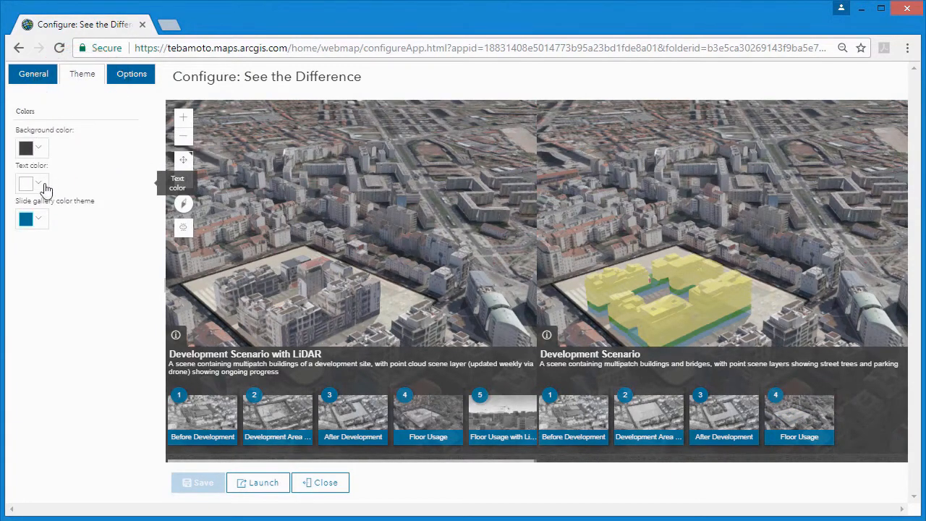
- Enable the legend and the home button for the app, save the configuration and close it to return to the item details
{"action": "left_click", "coordinate": [123, 77]}
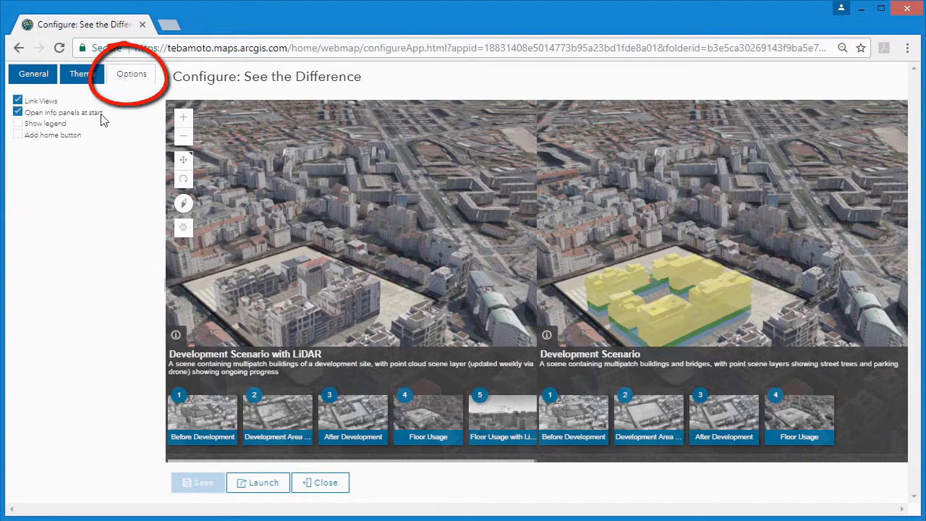
{"action": "left_click", "coordinate": [18, 113]}
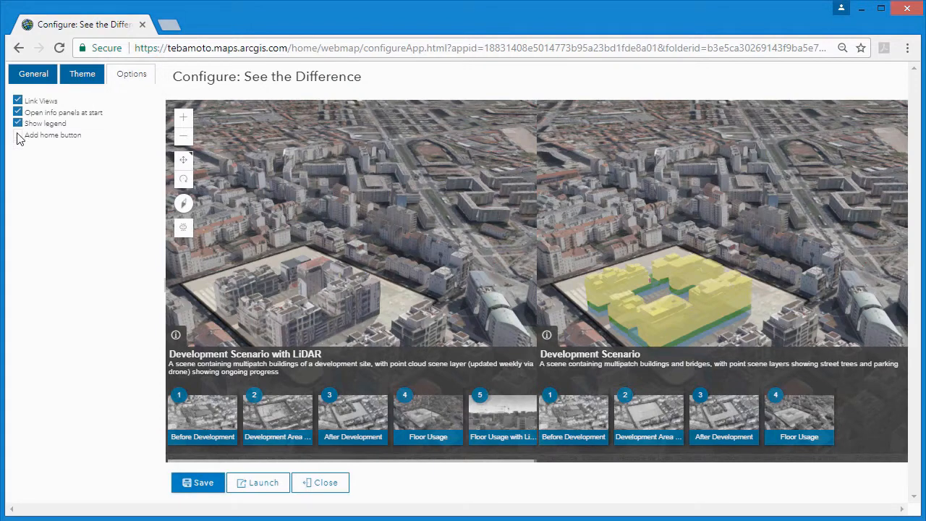
{"action": "left_click", "coordinate": [202, 486]}
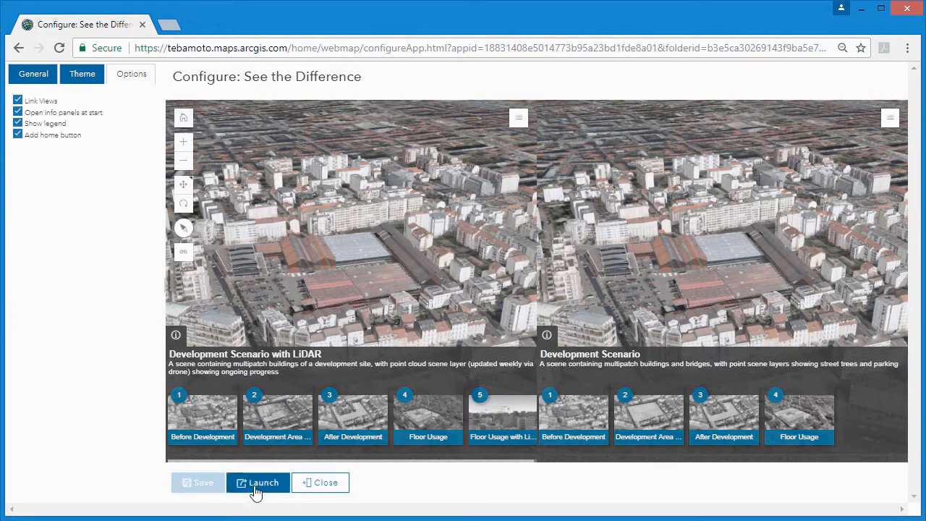
{"action": "left_click", "coordinate": [319, 483]}
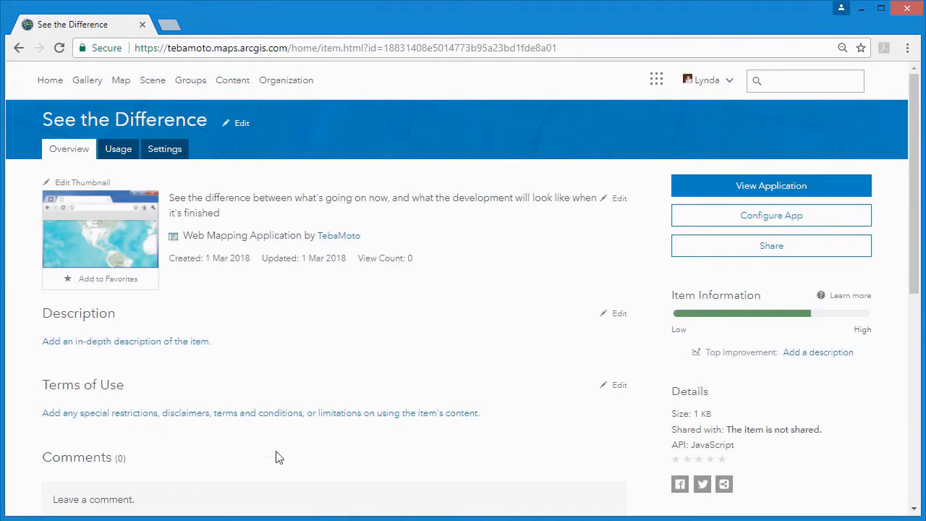
- Add description "A web app to illustrate the differences in state between the development site during and after development. Lidar will be updated weekly to show ongoing progress."
{"action": "left_click", "coordinate": [620, 317]}
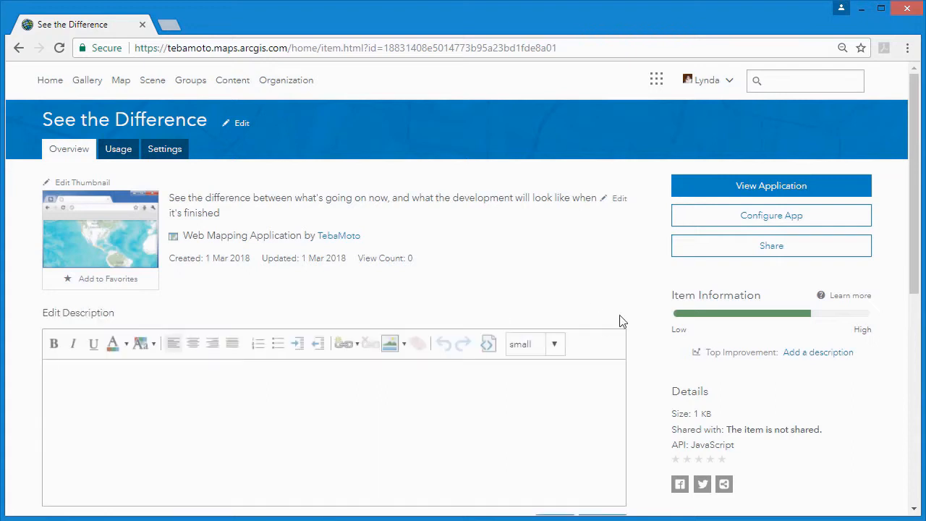
{"action": "left_click", "coordinate": [412, 369]}
{"action": "type", "text": "A web app to illustrate the differences in state between the development site during and after development. Lidar will be updated weekly to show ongoing progress."}
{"action": "scroll", "coordinate": [477, 335], "scroll_direction": "down", "scroll_amount": 1}
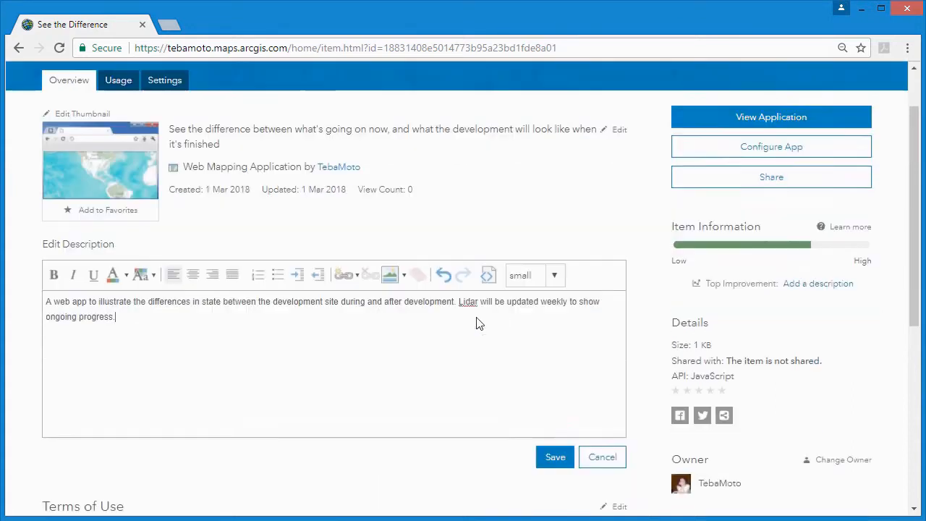
{"action": "left_click", "coordinate": [555, 454]}
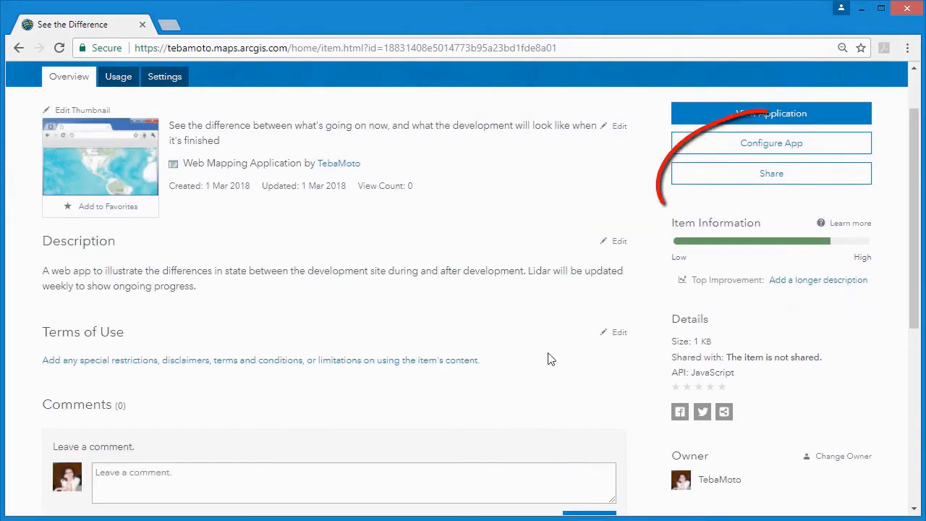
- View the finished application and show the Development Area slide in the LiDAR scene and After Development in the other scene
{"action": "scroll", "coordinate": [554, 358], "scroll_direction": "up", "scroll_amount": 1}
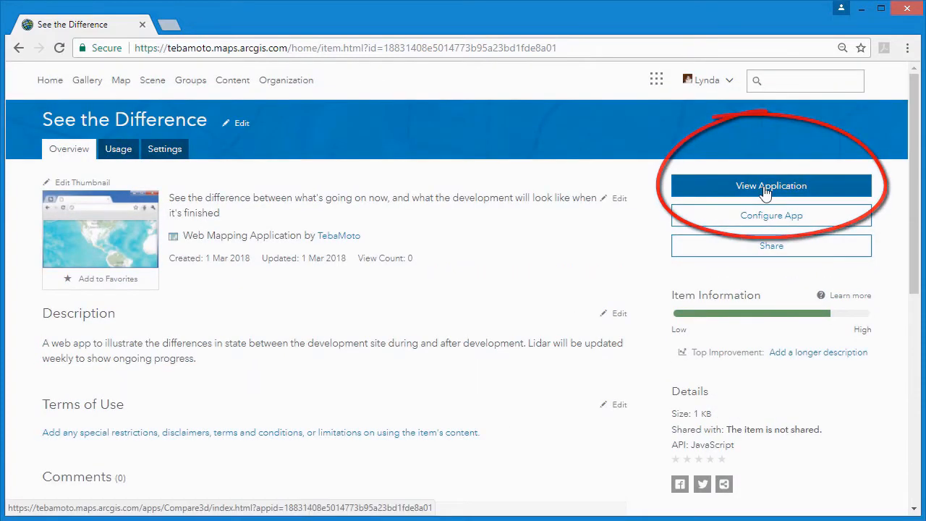
{"action": "left_click", "coordinate": [710, 189]}
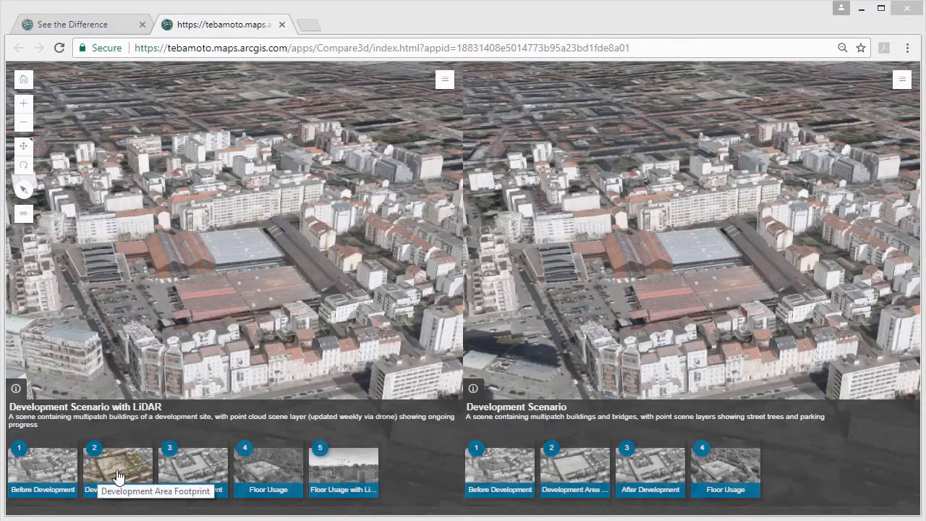
{"action": "left_click", "coordinate": [118, 475]}
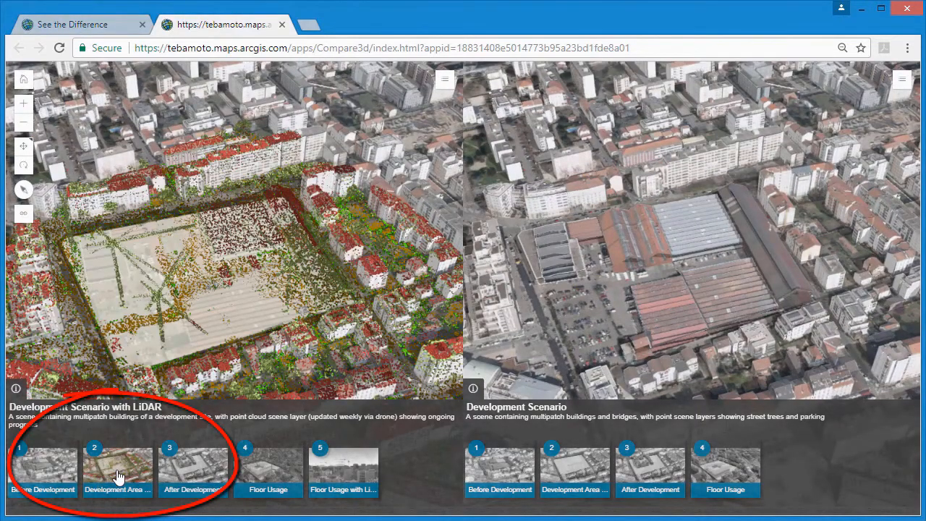
{"action": "left_click", "coordinate": [657, 480]}
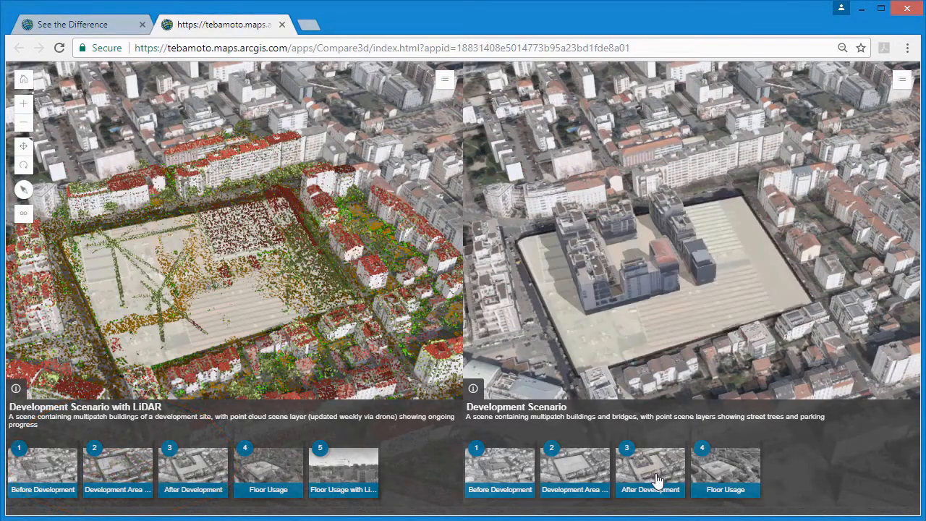
- Compare the Floor Usage slide in both scenes from another angle and review the LiDAR scene's legend
{"action": "left_click_drag", "start_coordinate": [573, 378], "coordinate": [755, 452]}
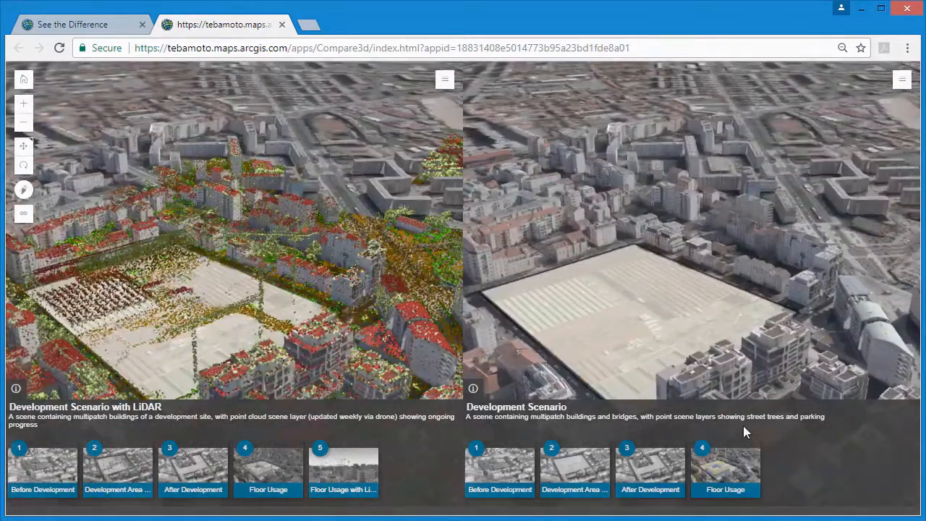
{"action": "left_click", "coordinate": [274, 462]}
{"action": "left_click", "coordinate": [445, 79]}
{"action": "scroll", "coordinate": [425, 125], "scroll_direction": "down", "scroll_amount": 2}
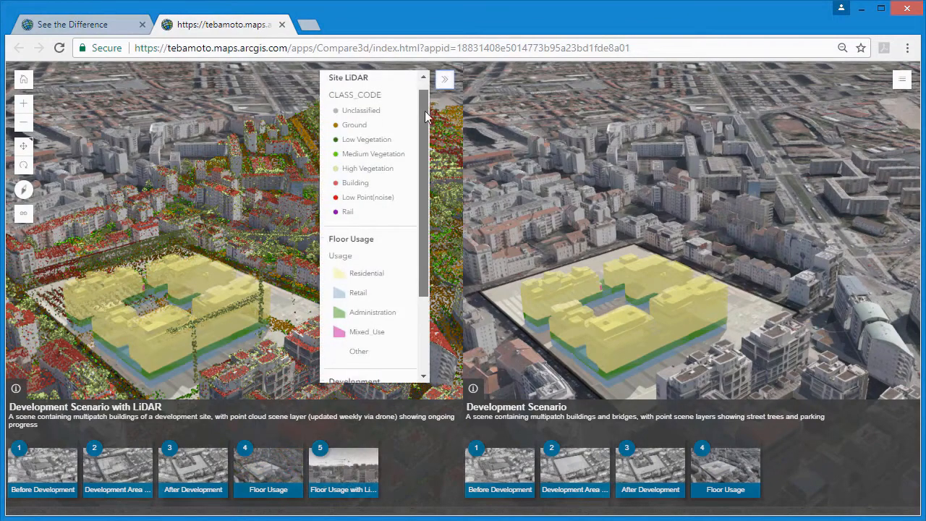
{"action": "scroll", "coordinate": [425, 125], "scroll_direction": "up", "scroll_amount": 2}
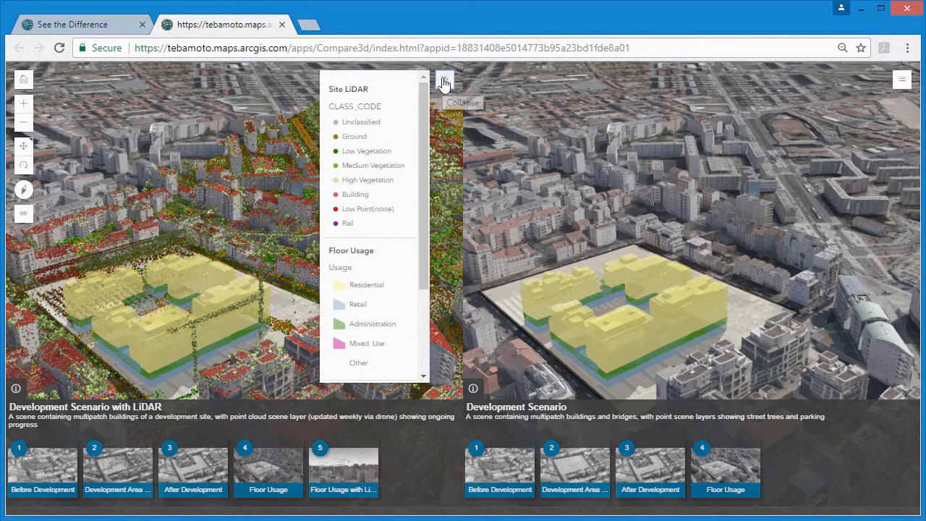
{"action": "left_click", "coordinate": [445, 79]}
- Show the fifth slide, Floor Usage with LiDAR, in the LiDAR scene and review its legend
{"action": "left_click", "coordinate": [355, 470]}
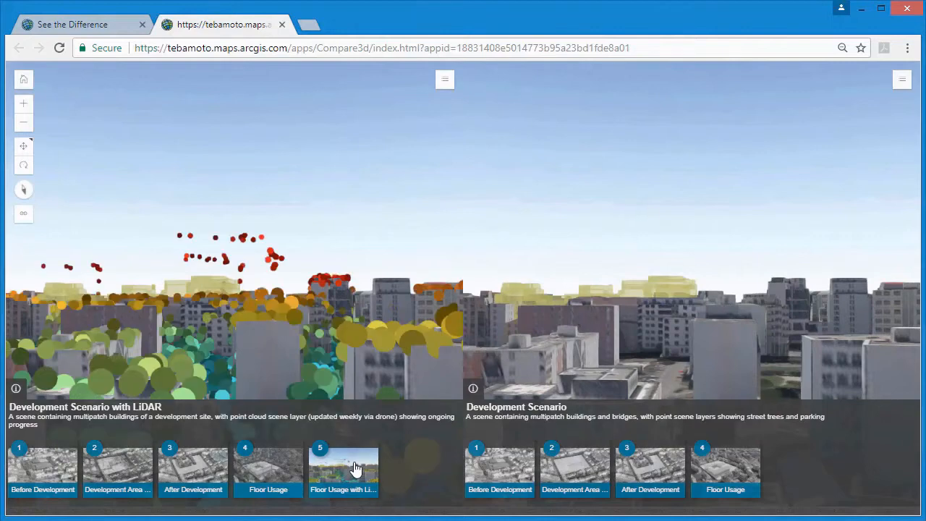
{"action": "left_click", "coordinate": [446, 81]}
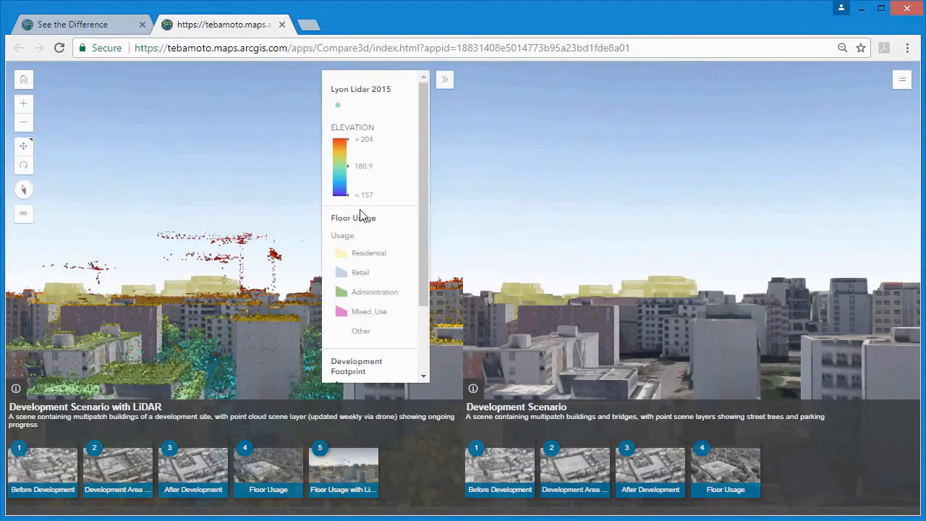
{"action": "left_click", "coordinate": [446, 79]}
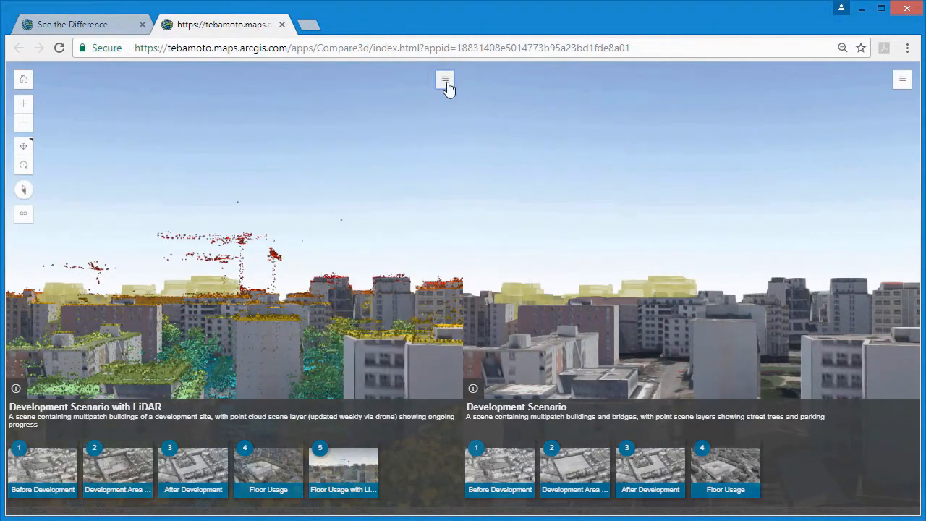
- Collapse the description and slide areas of both scenes and examine the development from several directions in the linked views
{"action": "left_click", "coordinate": [471, 389]}
{"action": "left_click", "coordinate": [15, 389]}
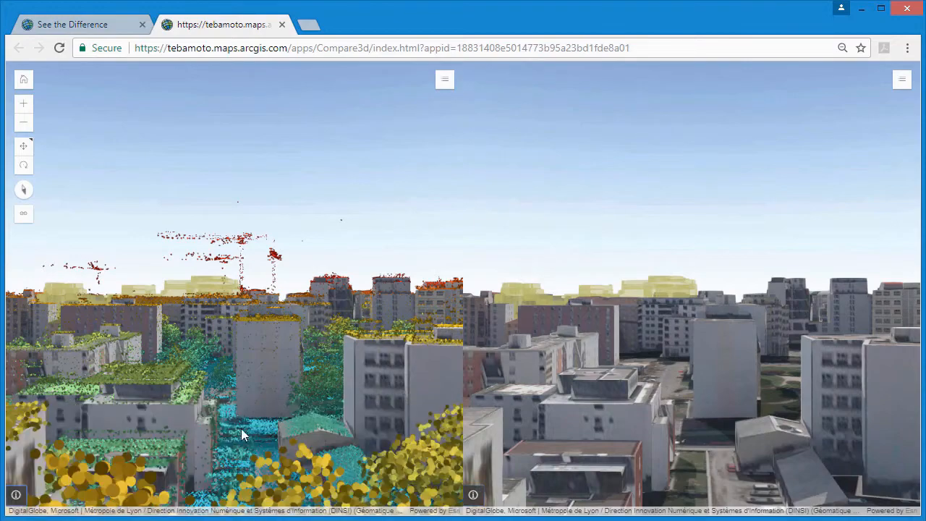
{"action": "left_click_drag", "start_coordinate": [265, 424], "coordinate": [221, 422]}
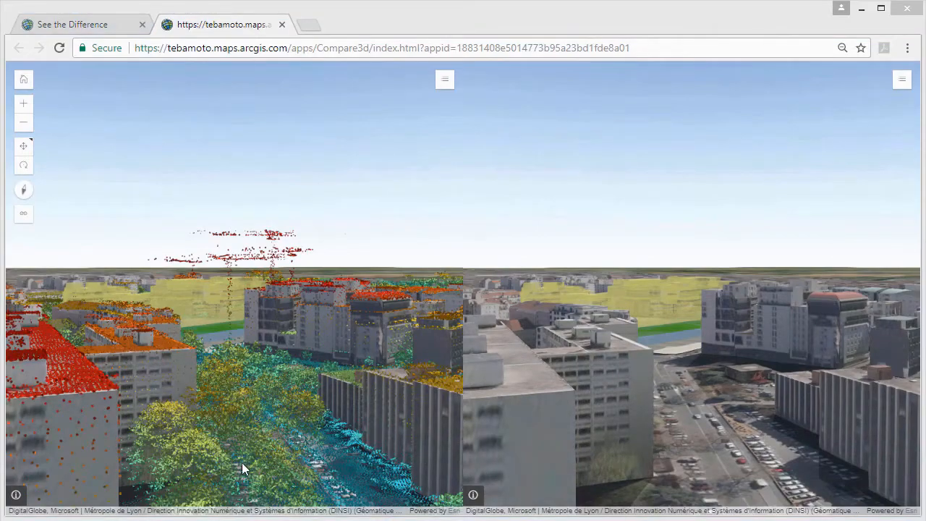
{"action": "left_click_drag", "start_coordinate": [804, 357], "coordinate": [715, 369]}
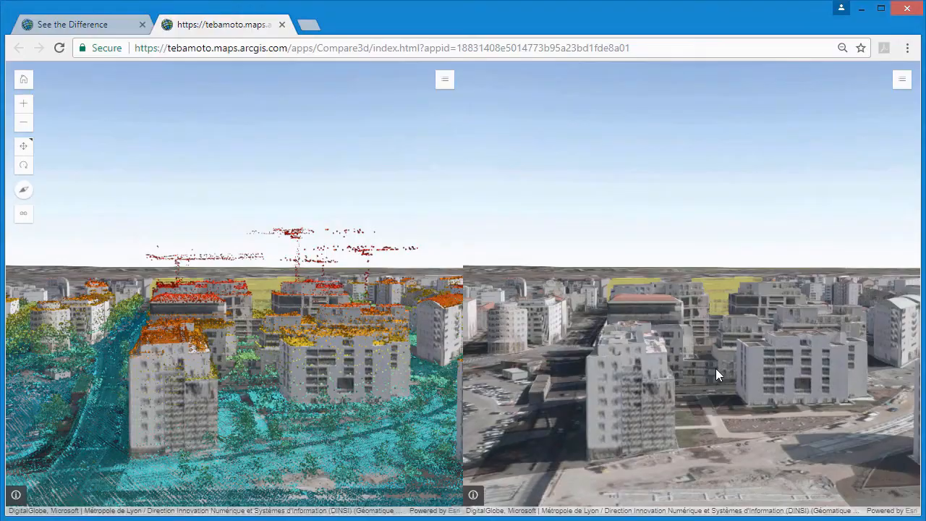